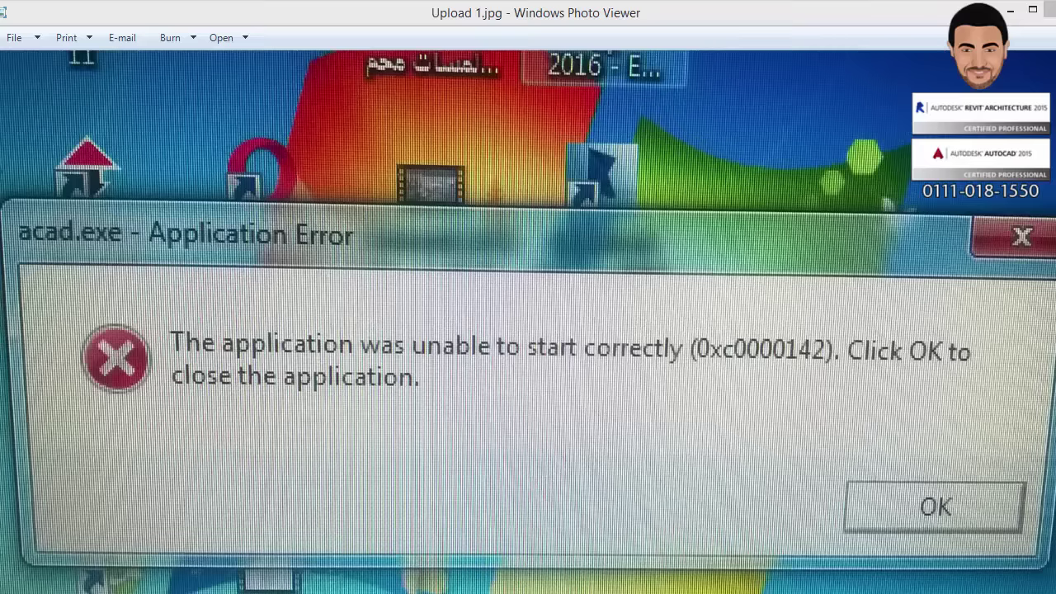
Step: View the pictures of the acad.exe application error and close the photo viewer
{"action": "key", "text": "Left"}
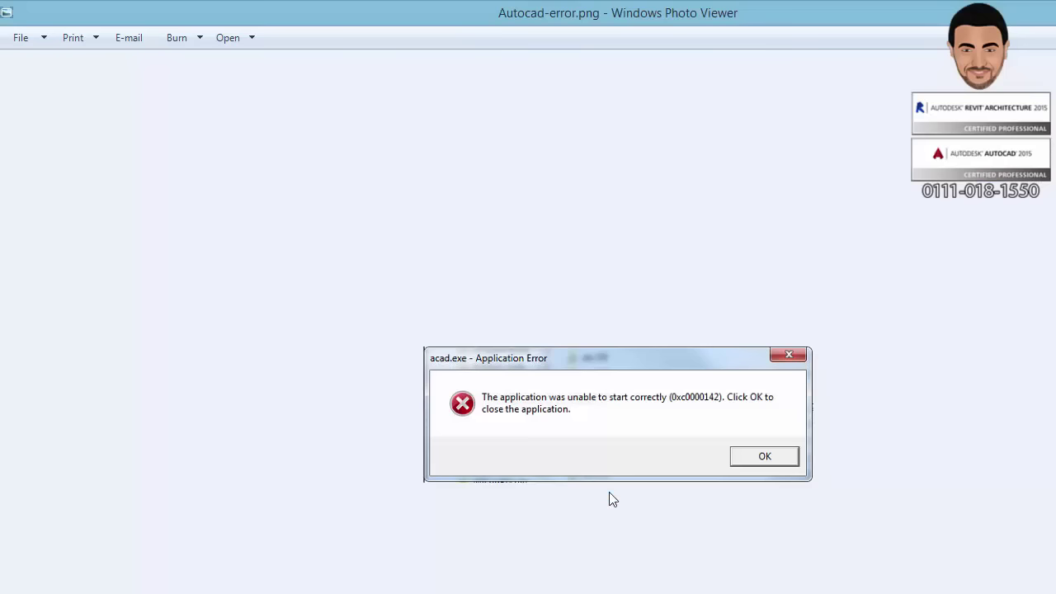
{"action": "scroll", "coordinate": [684, 464], "scroll_direction": "up", "scroll_amount": 2}
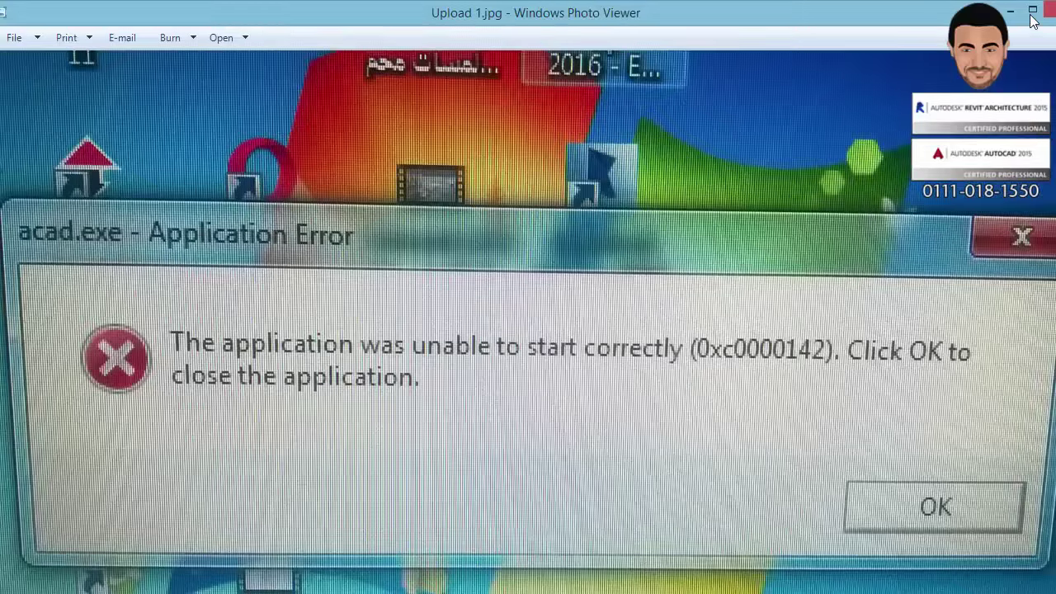
{"action": "left_click", "coordinate": [1046, 10]}
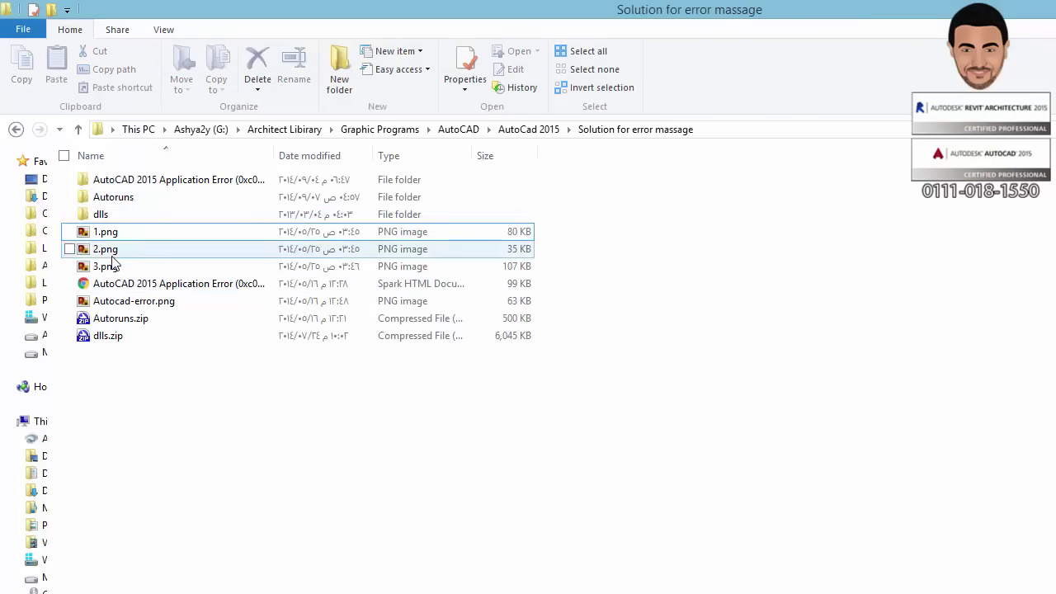
Step: Open 1.png from the Solution for error massage folder and browse through the instruction pictures to 3.png
{"action": "left_click", "coordinate": [107, 235]}
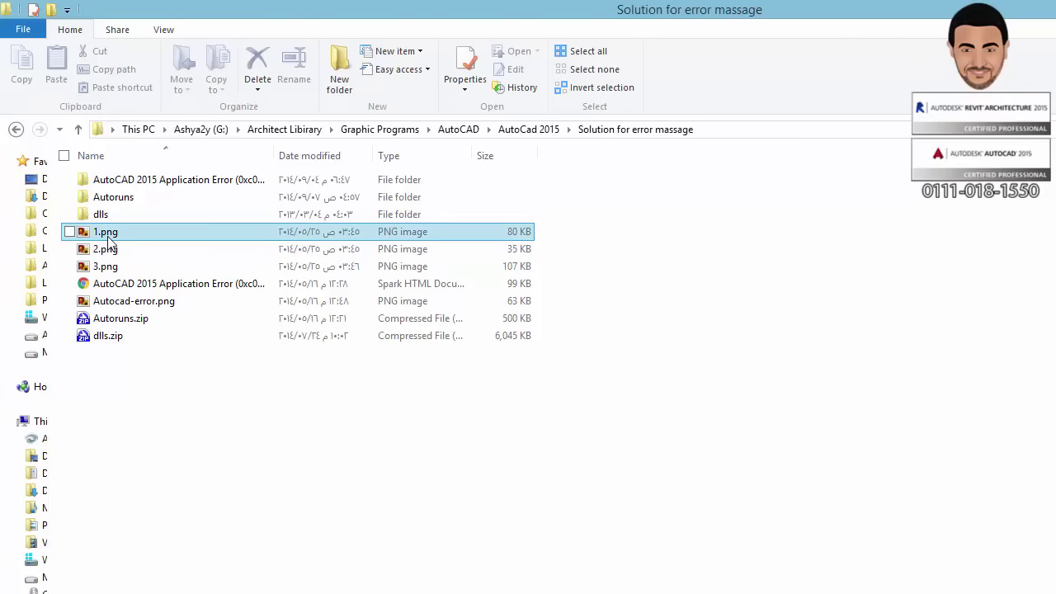
{"action": "double_click", "coordinate": [105, 236]}
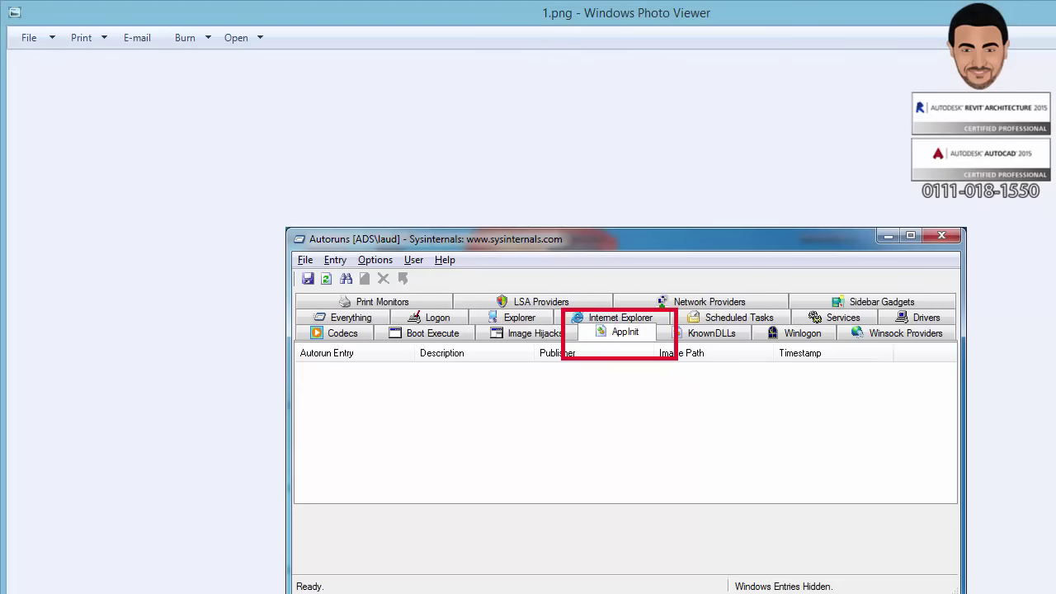
{"action": "key", "text": "Right"}
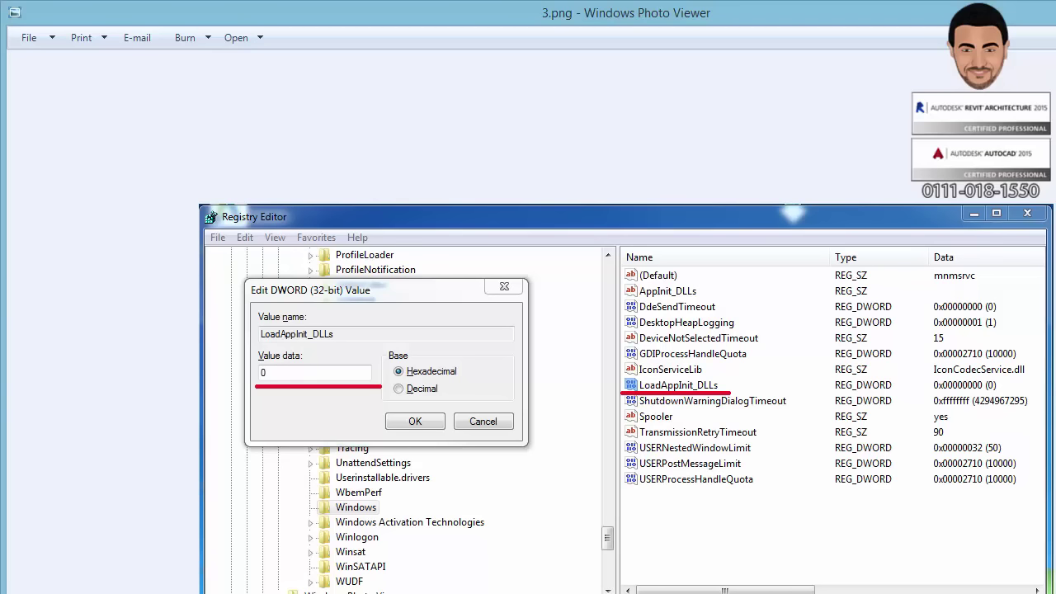
{"action": "scroll", "coordinate": [648, 438], "scroll_direction": "up", "scroll_amount": 1}
{"action": "scroll", "coordinate": [637, 290], "scroll_direction": "down", "scroll_amount": 1}
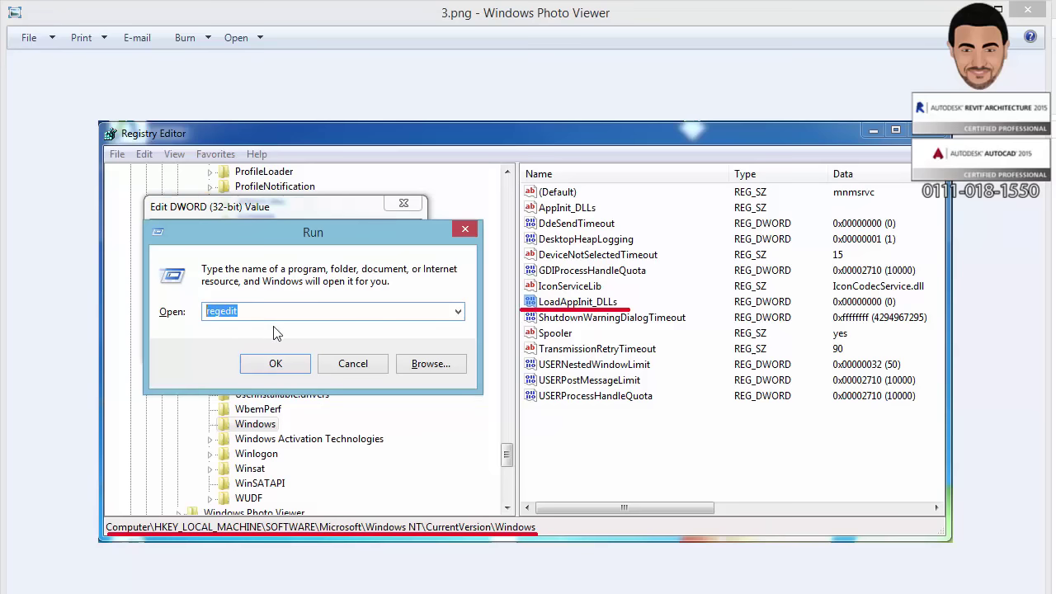
Step: Launch the Registry Editor with the regedit command and widen its key tree so the full key names fit
{"action": "left_click", "coordinate": [275, 361]}
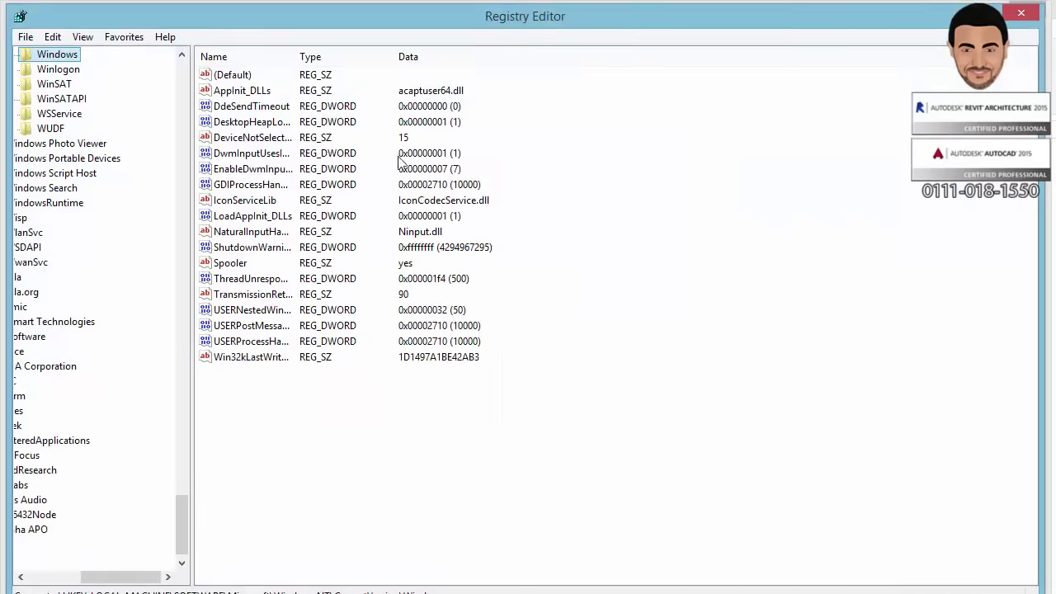
{"action": "left_click_drag", "start_coordinate": [100, 575], "coordinate": [42, 575]}
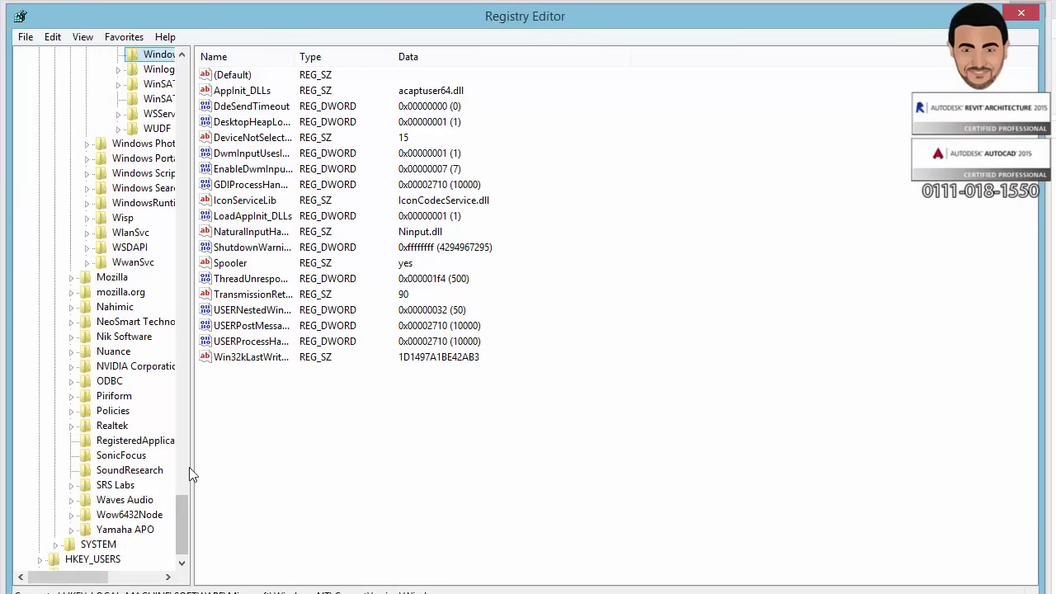
{"action": "left_click_drag", "start_coordinate": [192, 475], "coordinate": [314, 468]}
Step: Collapse the SOFTWARE key and its parent HKEY_LOCAL_MACHINE at the start of the key tree
{"action": "left_click_drag", "start_coordinate": [307, 513], "coordinate": [258, 105]}
{"action": "left_click", "coordinate": [300, 102]}
{"action": "left_click", "coordinate": [306, 71]}
{"action": "left_click", "coordinate": [306, 71]}
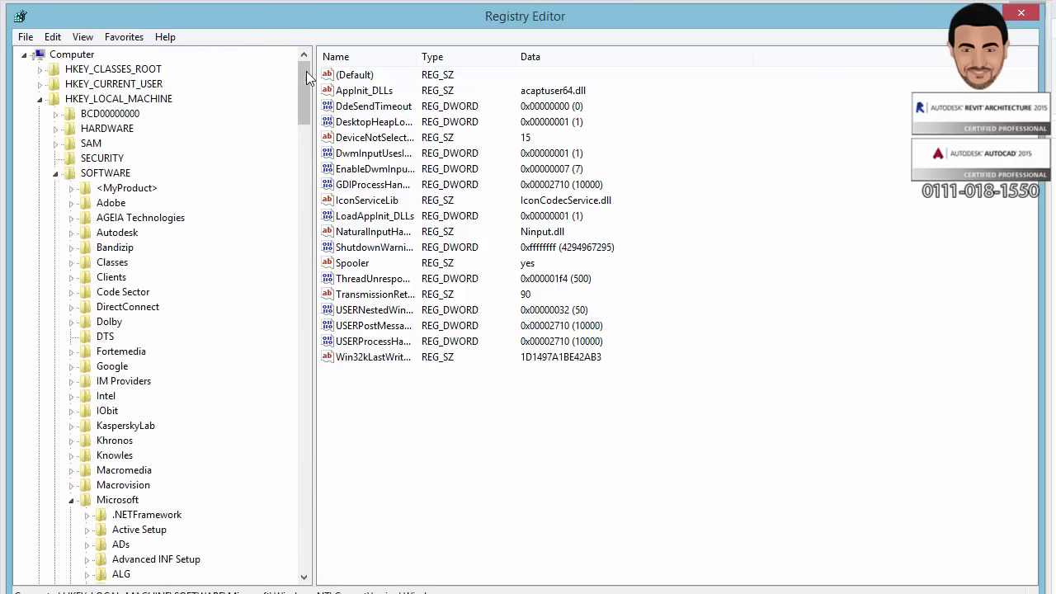
{"action": "left_click", "coordinate": [55, 173]}
{"action": "left_click", "coordinate": [40, 99]}
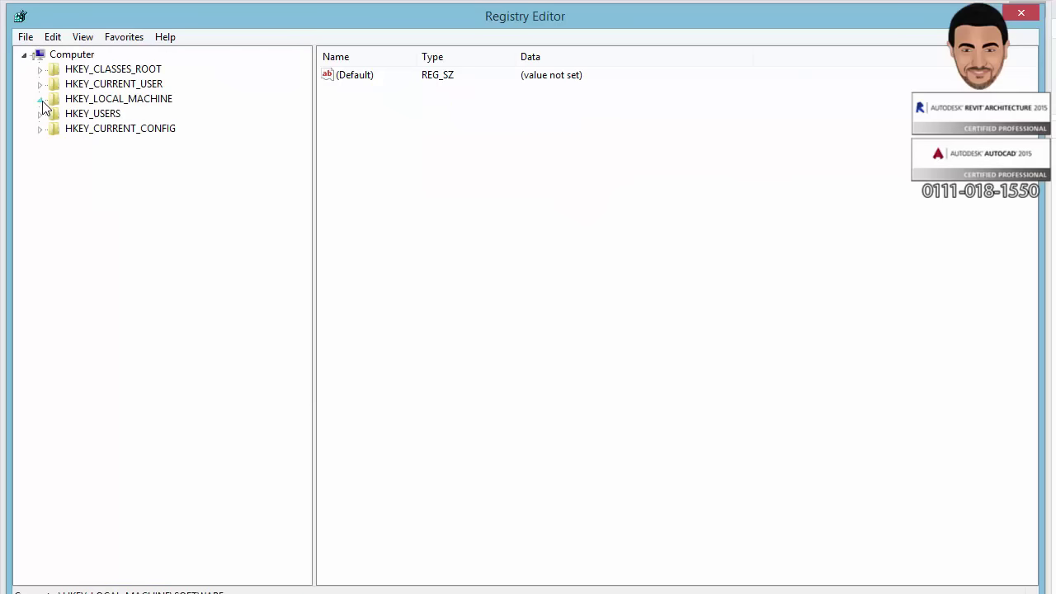
Step: Expand the registry path HKEY_LOCAL_MACHINE\SOFTWARE\Microsoft, collapsing and reopening the Microsoft key
{"action": "double_click", "coordinate": [120, 100]}
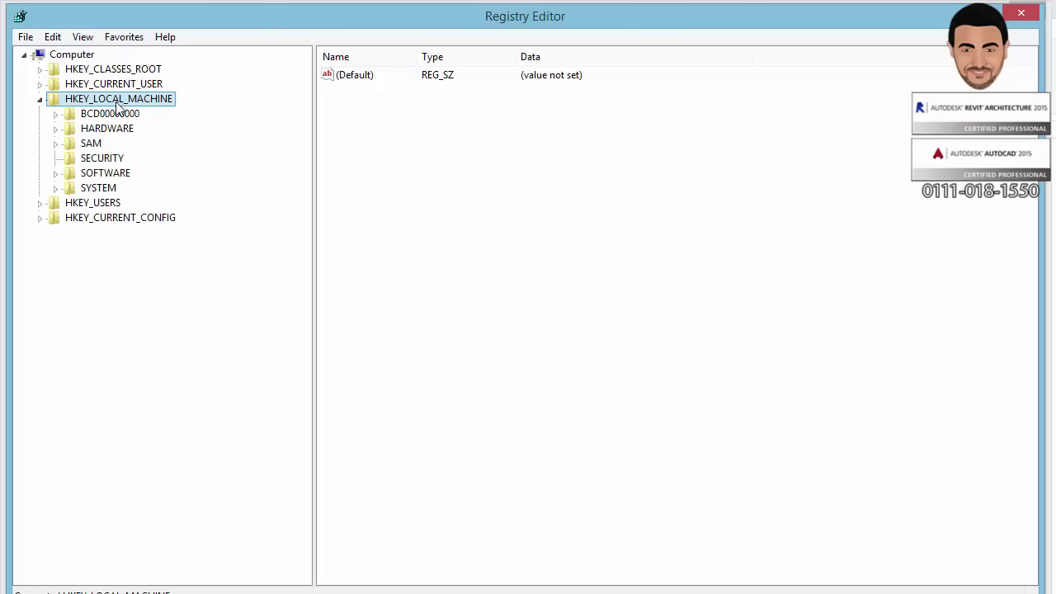
{"action": "double_click", "coordinate": [106, 174]}
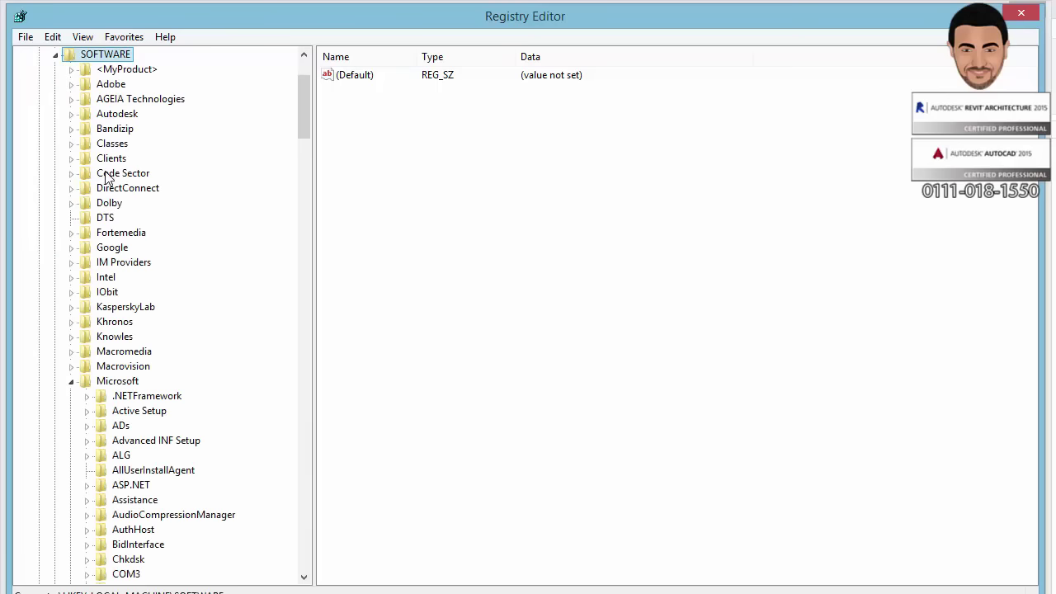
{"action": "left_click", "coordinate": [72, 381]}
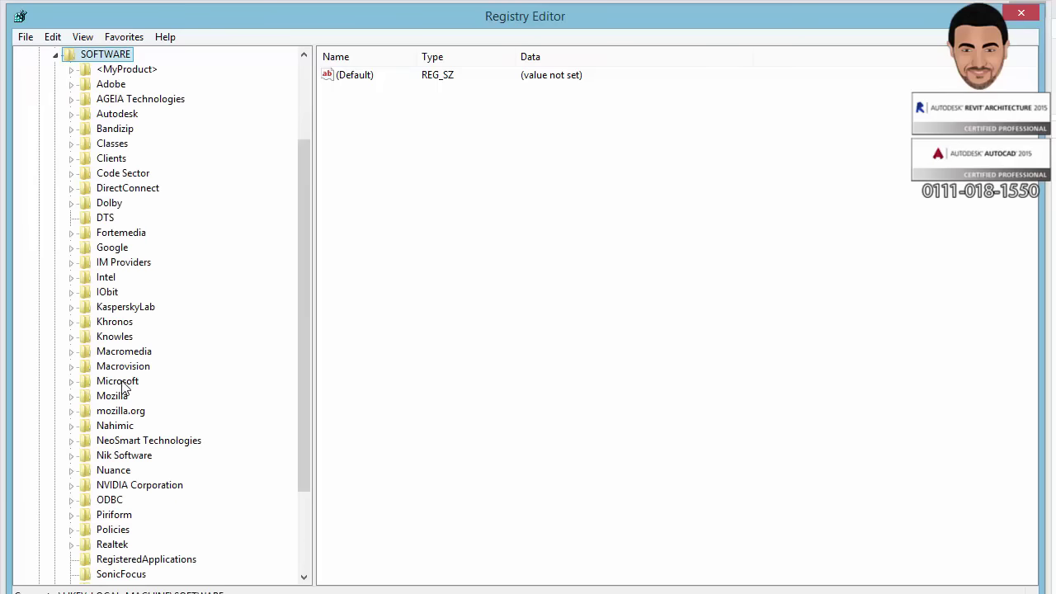
{"action": "left_click", "coordinate": [122, 383]}
{"action": "double_click", "coordinate": [116, 382]}
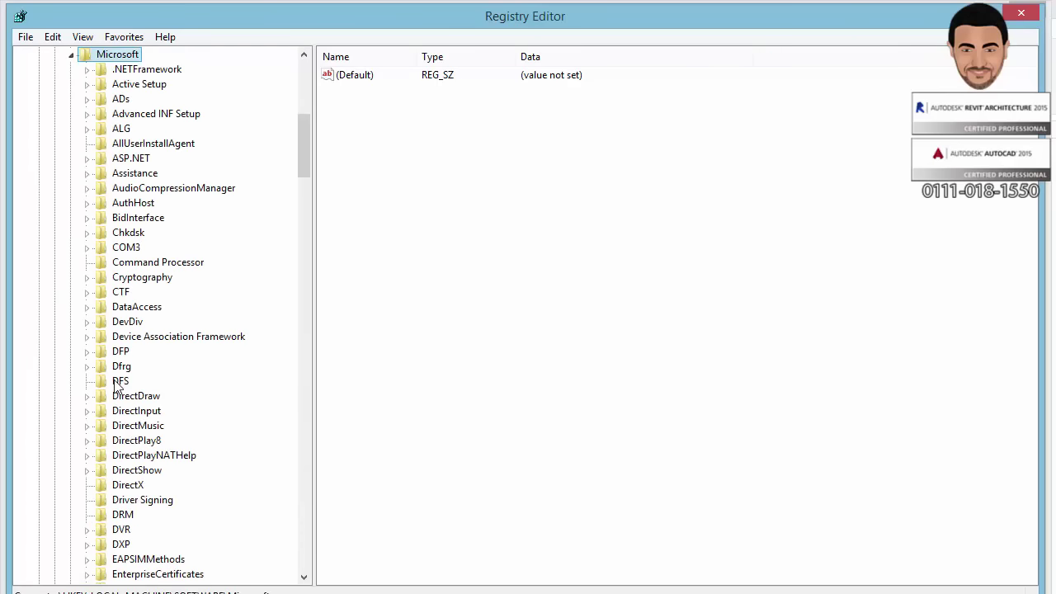
Step: Select the Windows key under Windows NT\CurrentVersion in the Microsoft branch to list its values
{"action": "left_click_drag", "start_coordinate": [302, 139], "coordinate": [308, 351]}
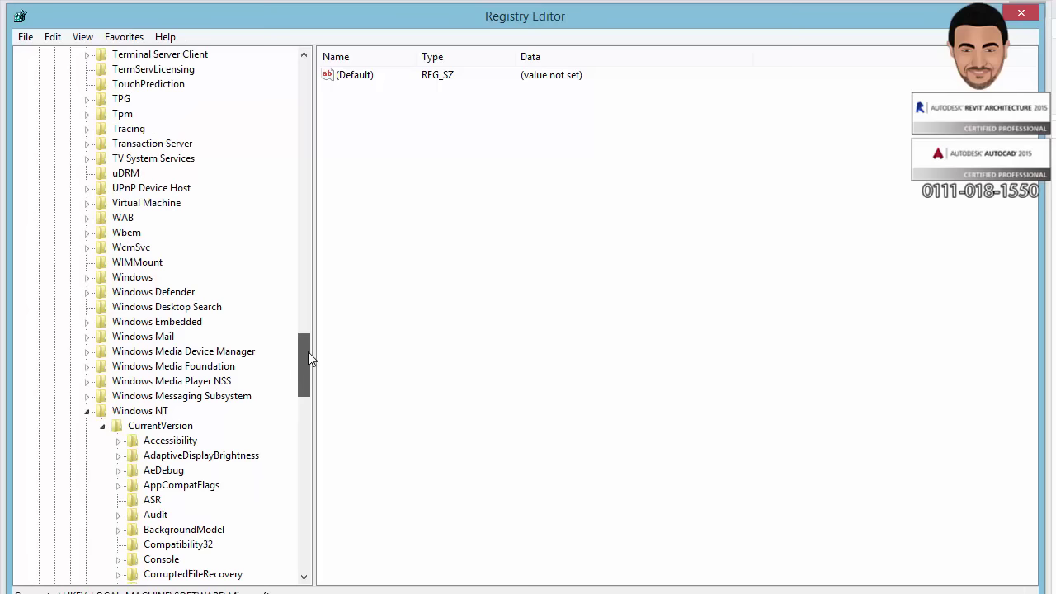
{"action": "left_click", "coordinate": [116, 412]}
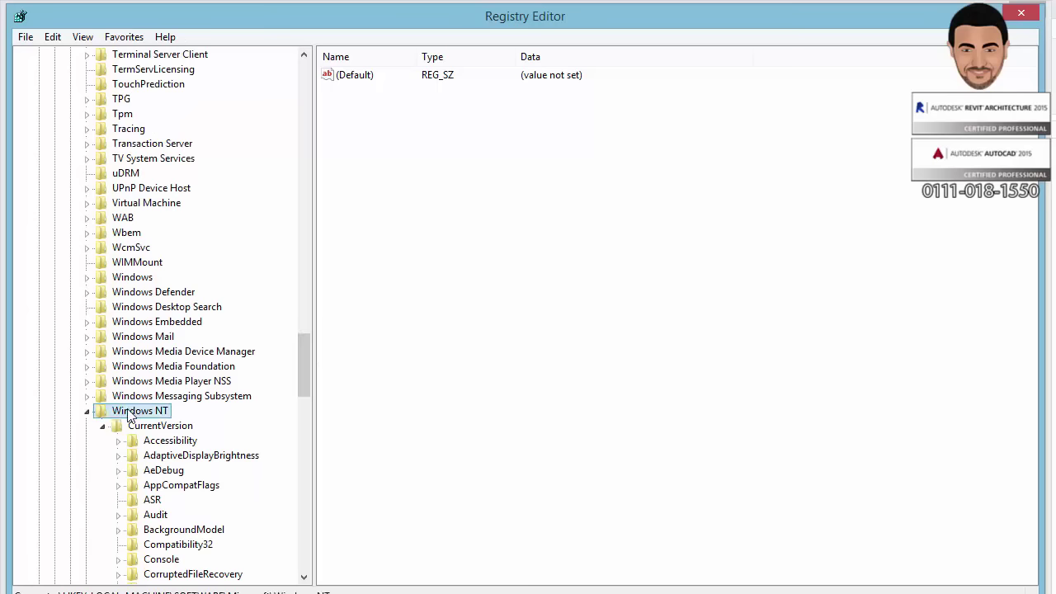
{"action": "double_click", "coordinate": [123, 412]}
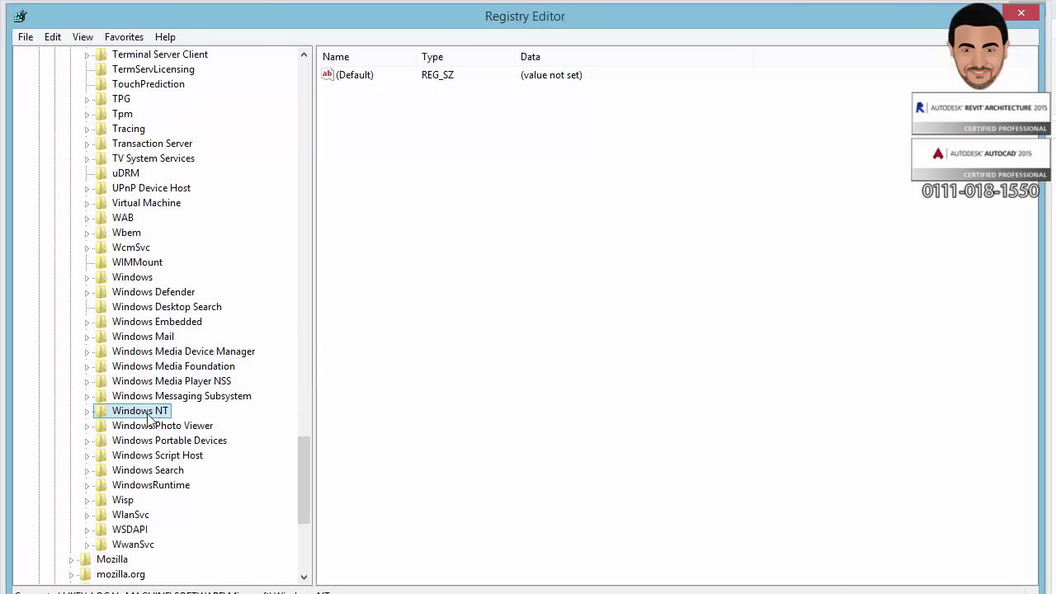
{"action": "double_click", "coordinate": [149, 414]}
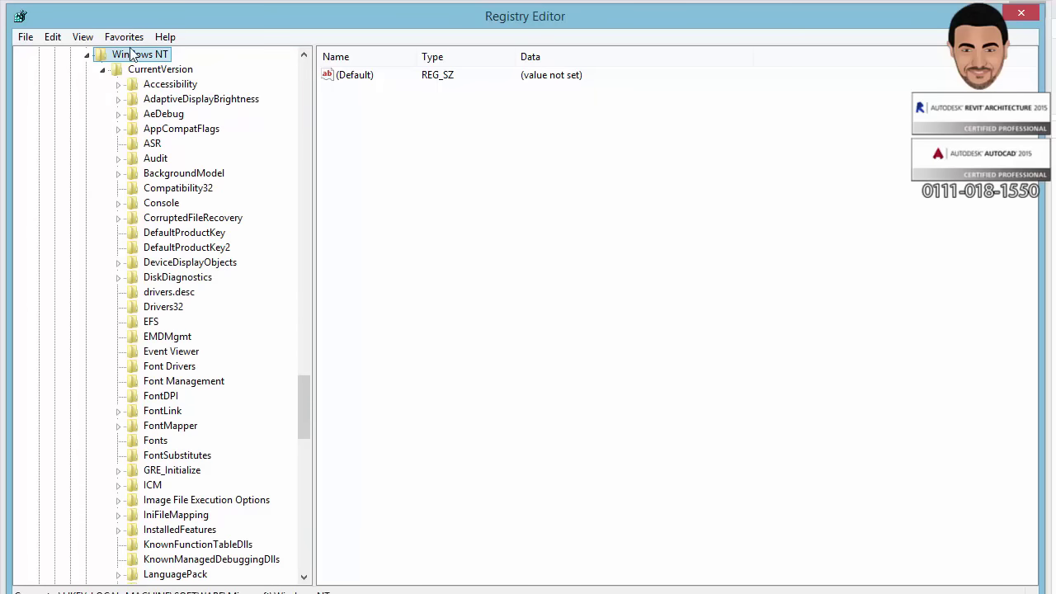
{"action": "left_click", "coordinate": [103, 70]}
{"action": "left_click", "coordinate": [145, 130]}
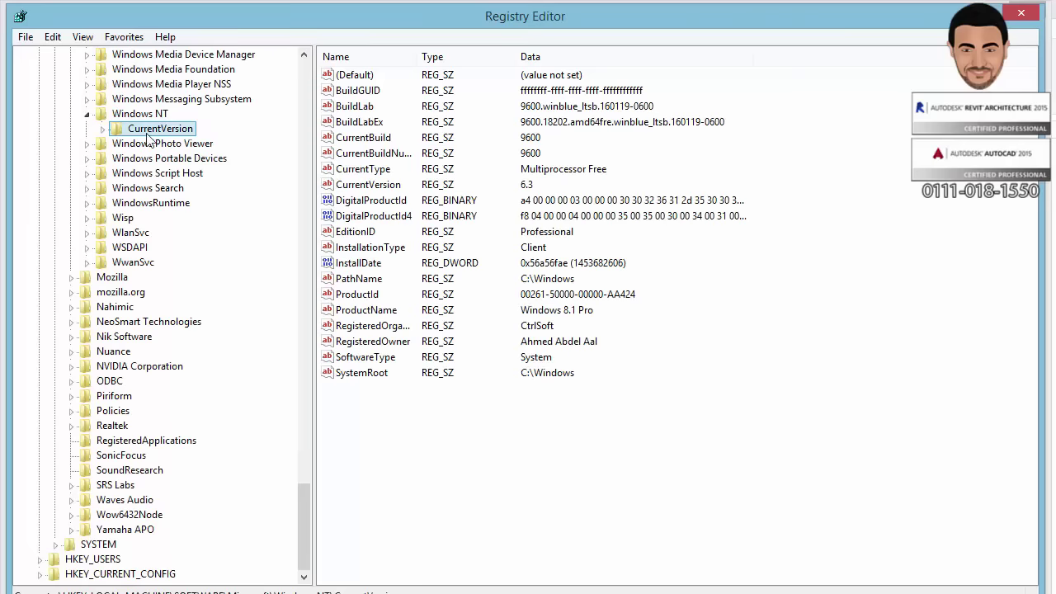
{"action": "double_click", "coordinate": [172, 136]}
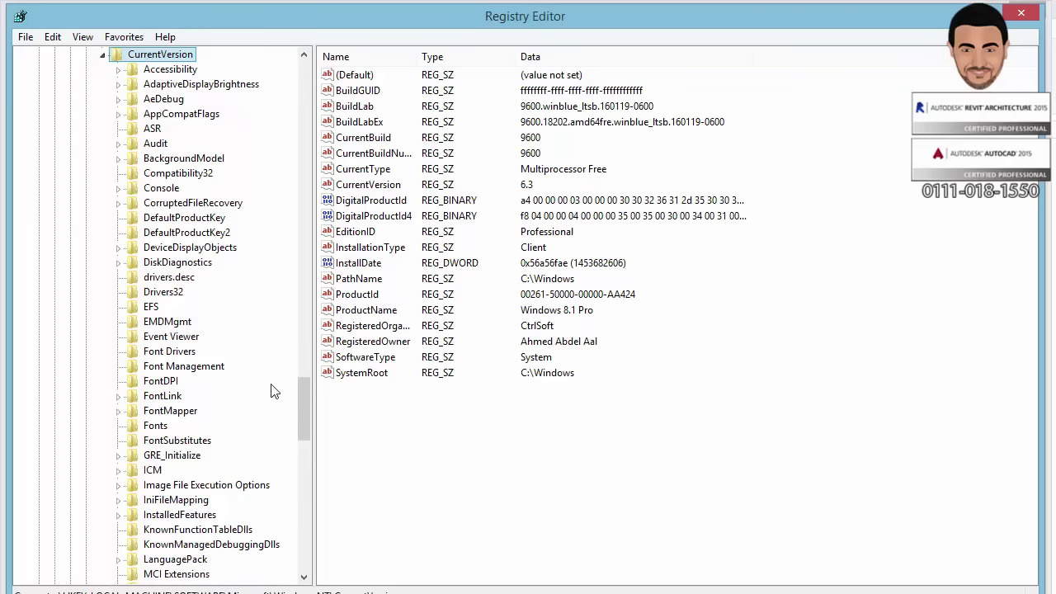
{"action": "left_click_drag", "start_coordinate": [304, 418], "coordinate": [297, 516]}
{"action": "left_click", "coordinate": [169, 340]}
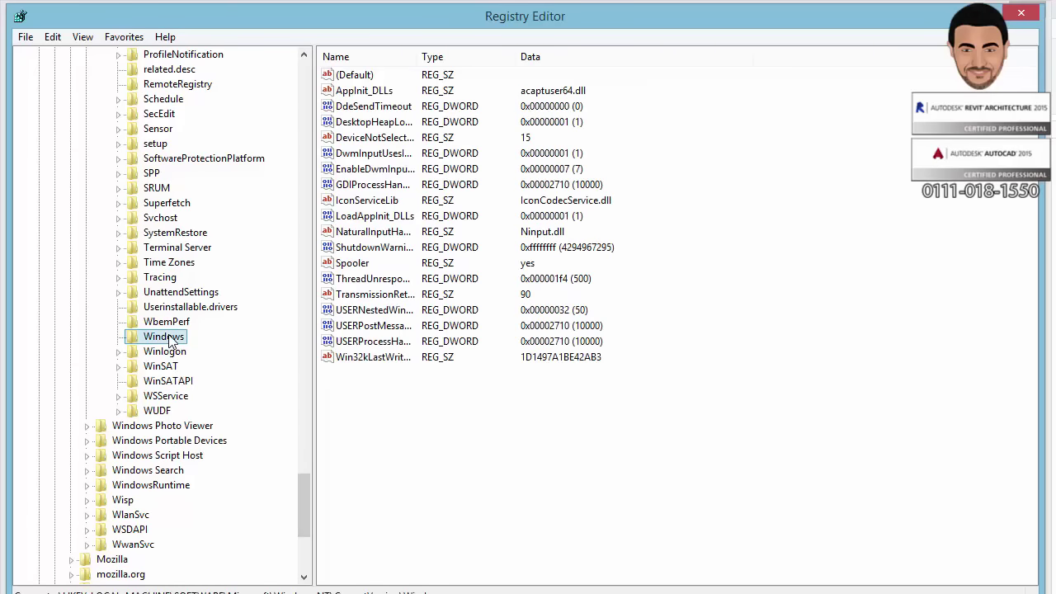
Step: Enter 0 as the value data of LoadAppInit_DLLs, then cancel the edit
{"action": "left_click", "coordinate": [377, 217]}
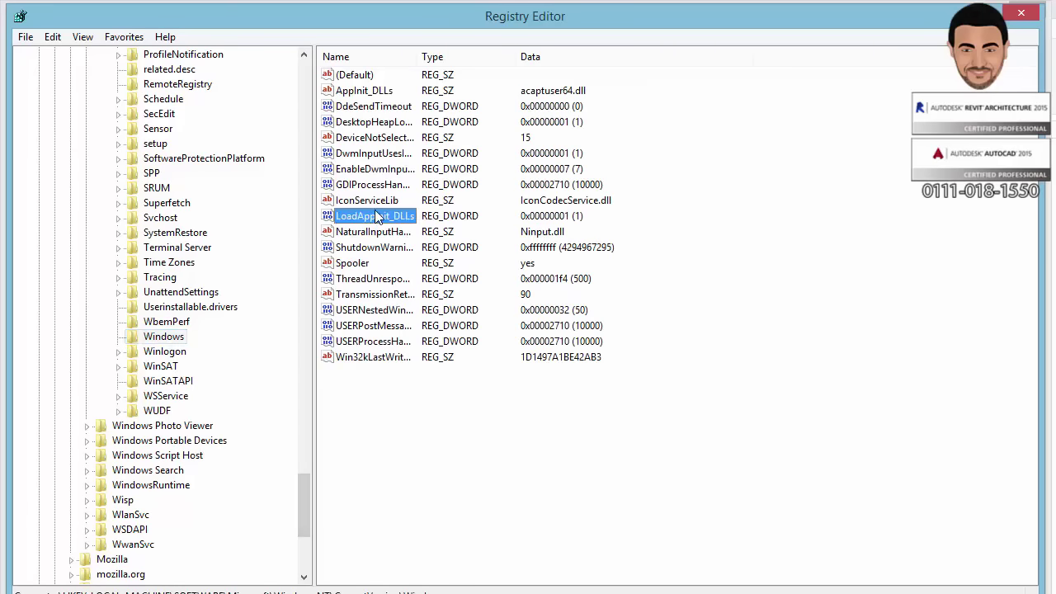
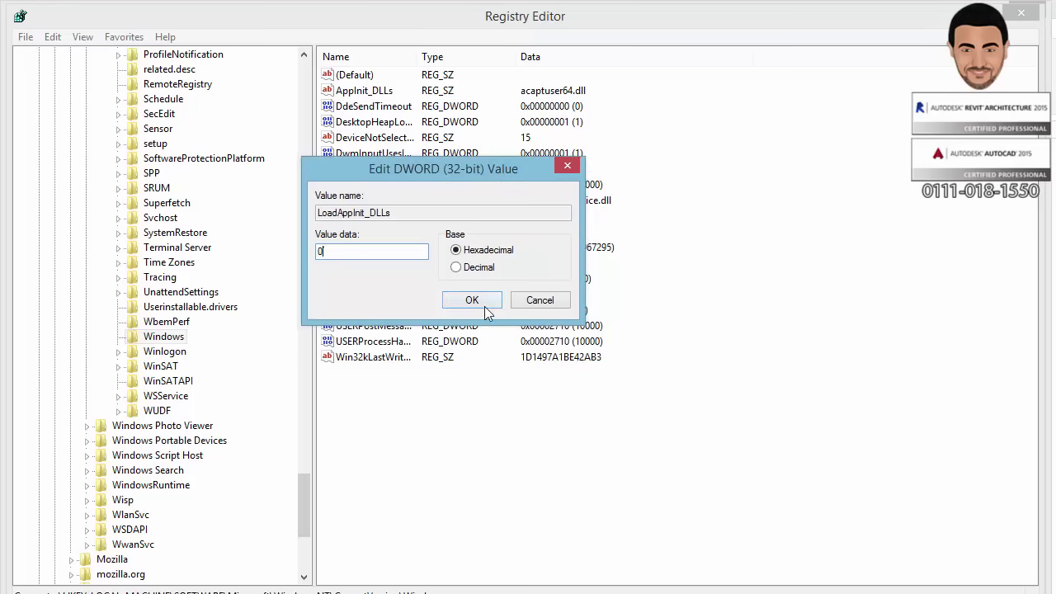
{"action": "left_click", "coordinate": [532, 299]}
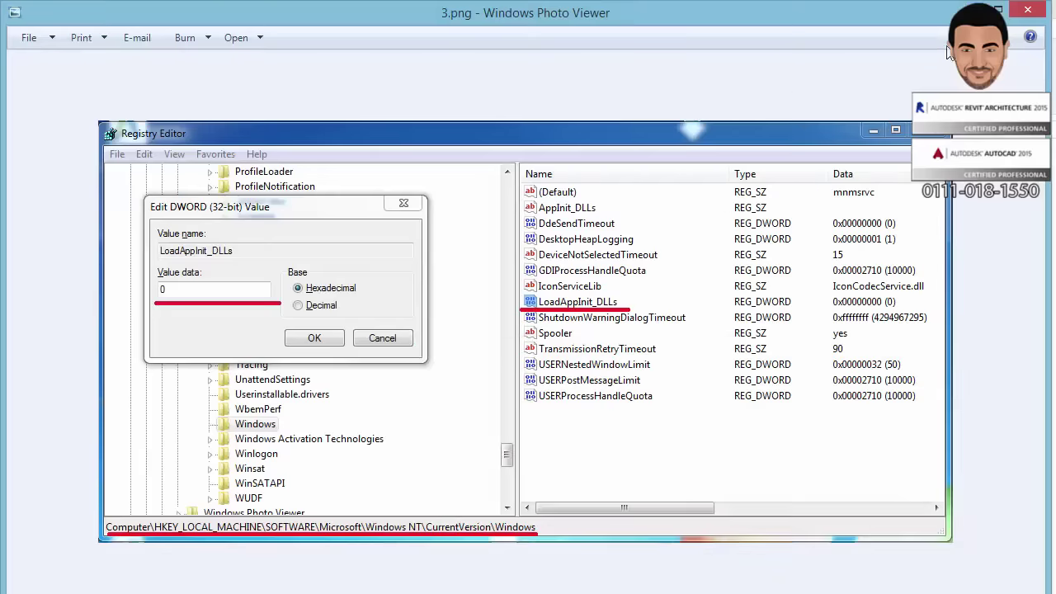
Step: Close the reference picture, run autoruns.exe from the Autoruns folder and display the AppInit entries
{"action": "left_click", "coordinate": [992, 5]}
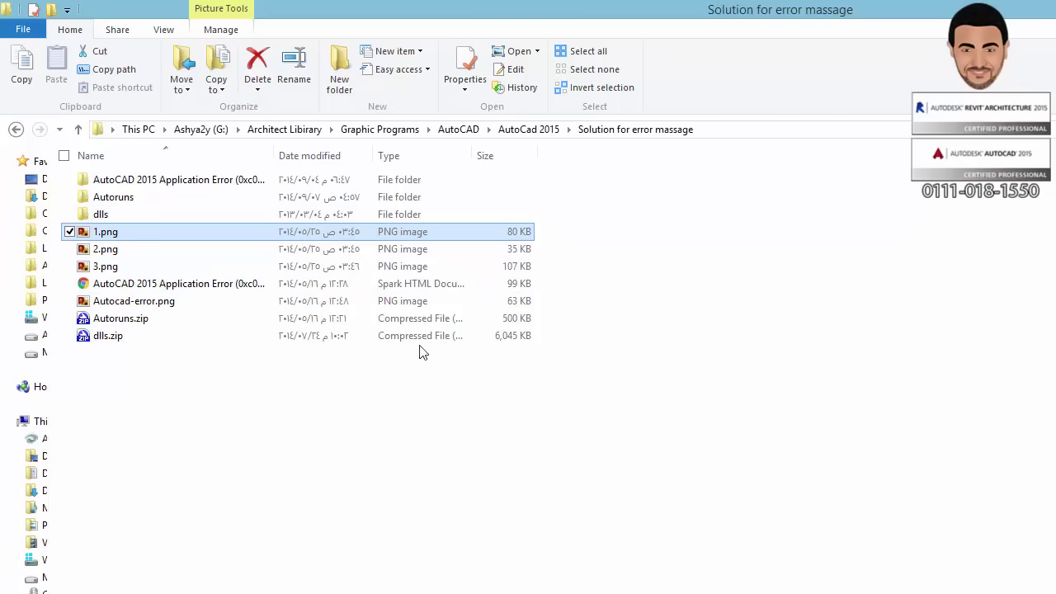
{"action": "left_click", "coordinate": [102, 202]}
{"action": "double_click", "coordinate": [116, 203]}
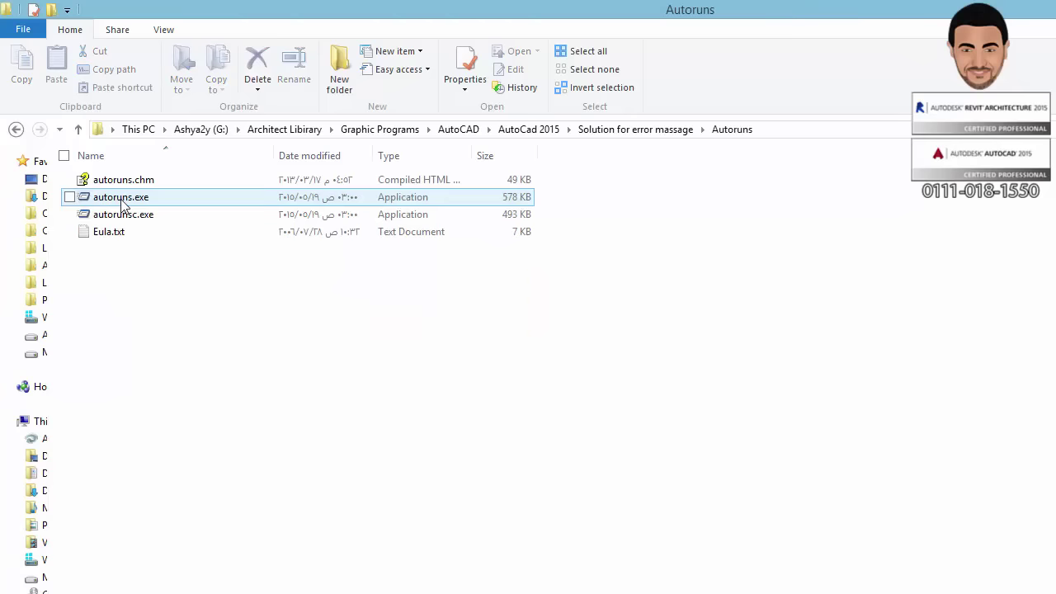
{"action": "double_click", "coordinate": [119, 202]}
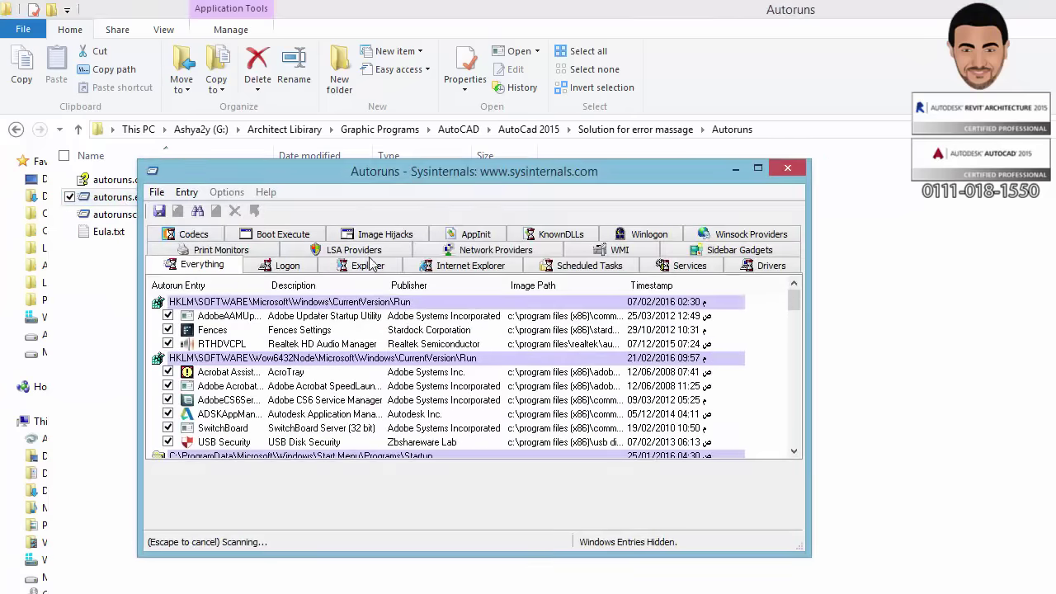
{"action": "left_click_drag", "start_coordinate": [384, 175], "coordinate": [303, 146]}
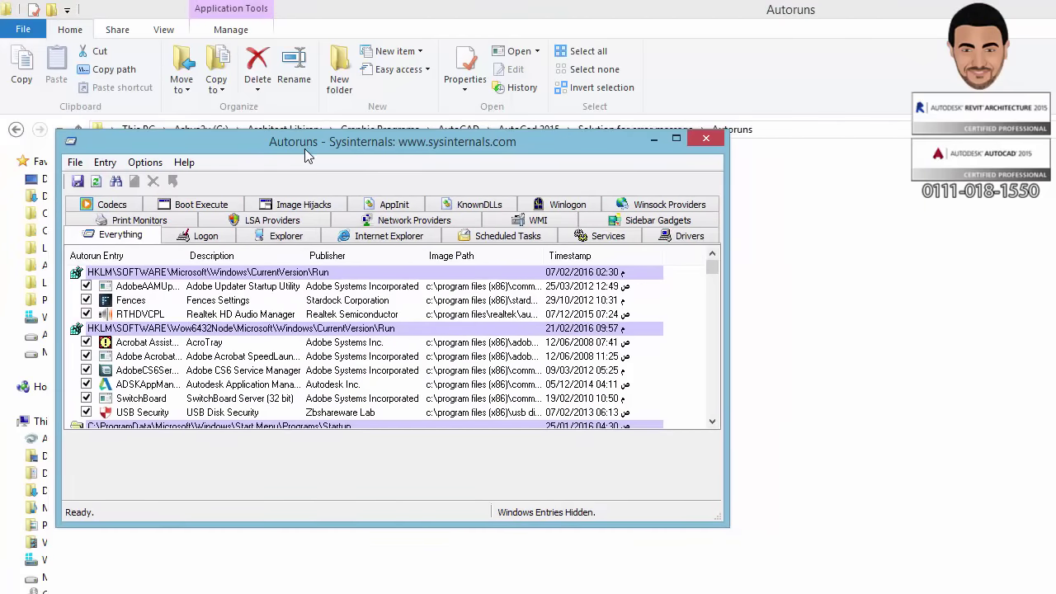
{"action": "left_click", "coordinate": [395, 206]}
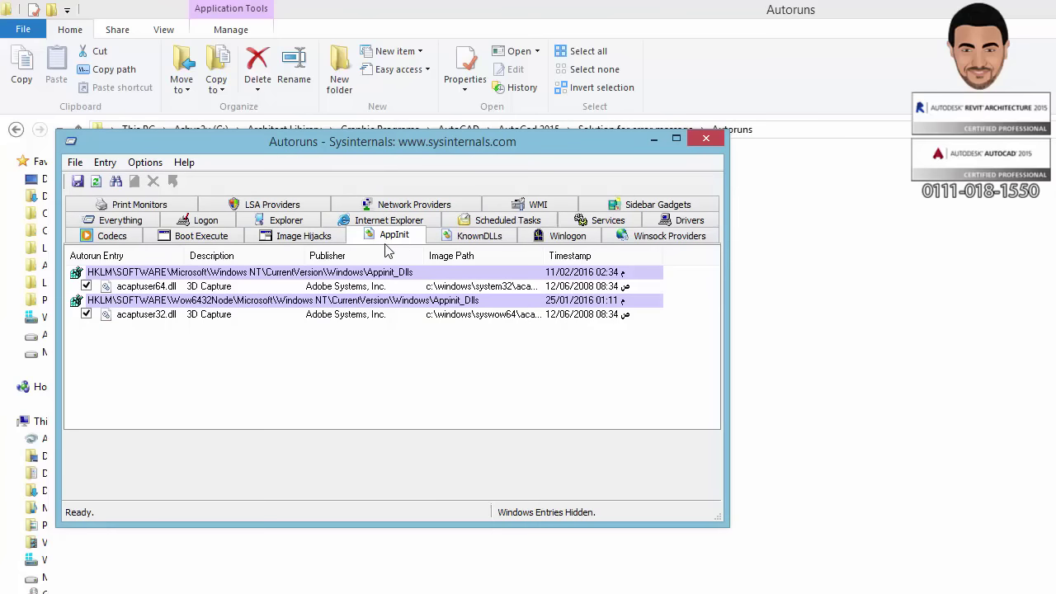
Step: Examine the commands available for the Appinit_Dlls entries and their acaptuser DLLs, then close Autoruns
{"action": "left_click", "coordinate": [258, 302]}
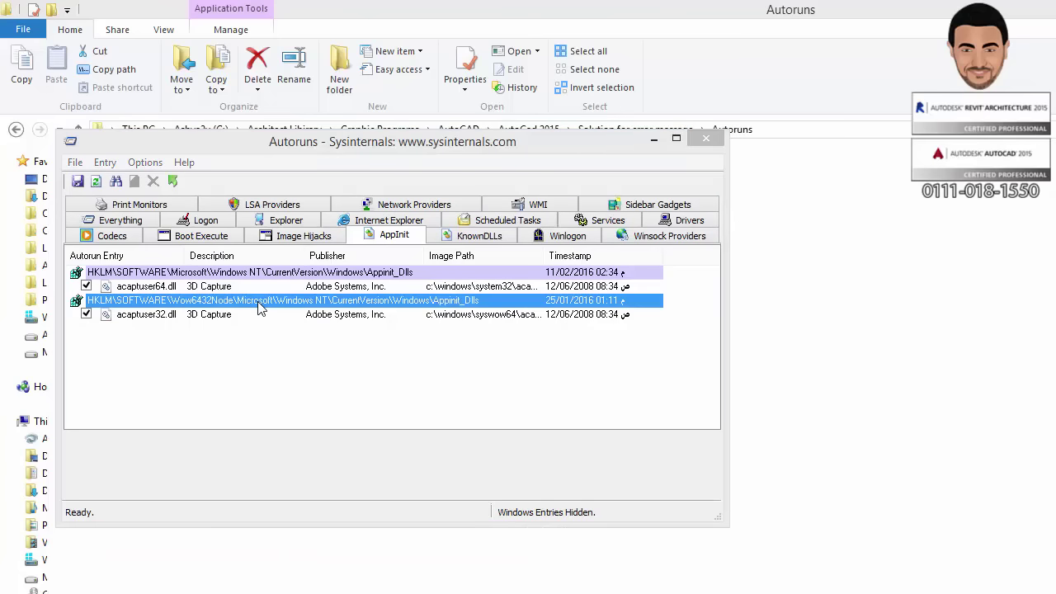
{"action": "right_click", "coordinate": [258, 303]}
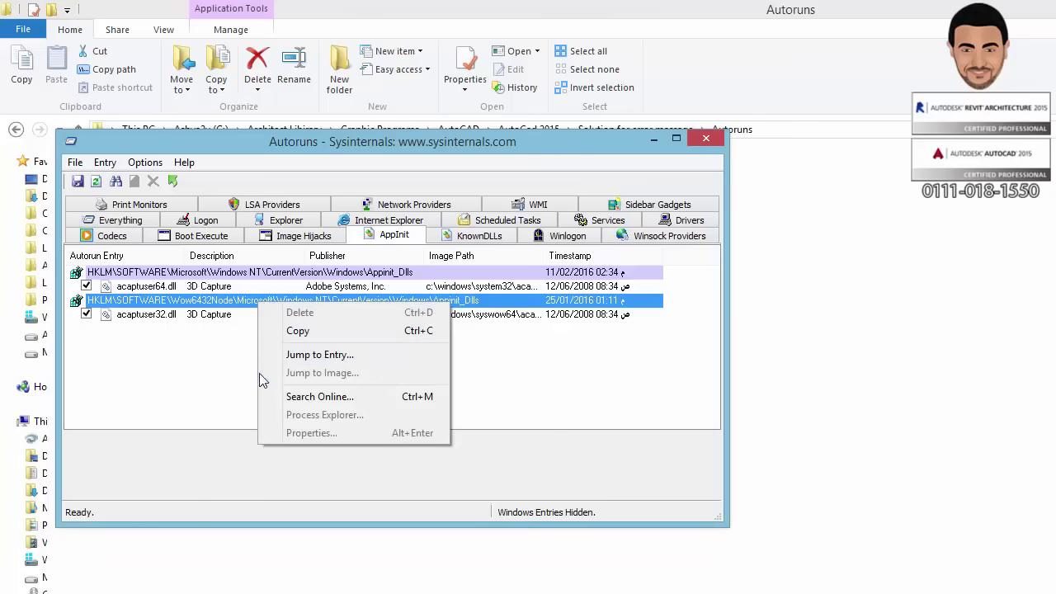
{"action": "left_click", "coordinate": [204, 319]}
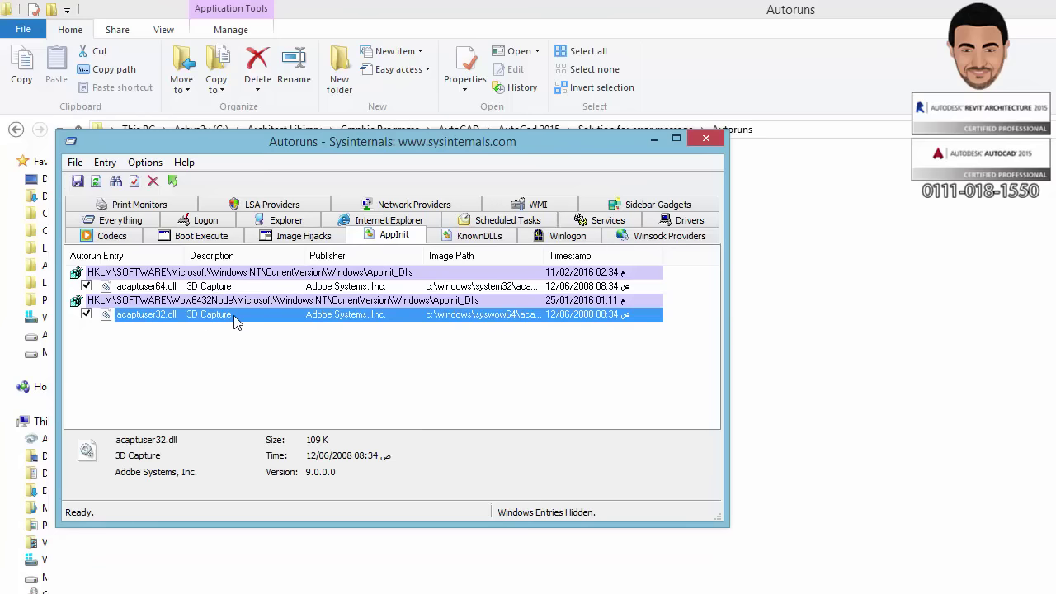
{"action": "left_click", "coordinate": [267, 279]}
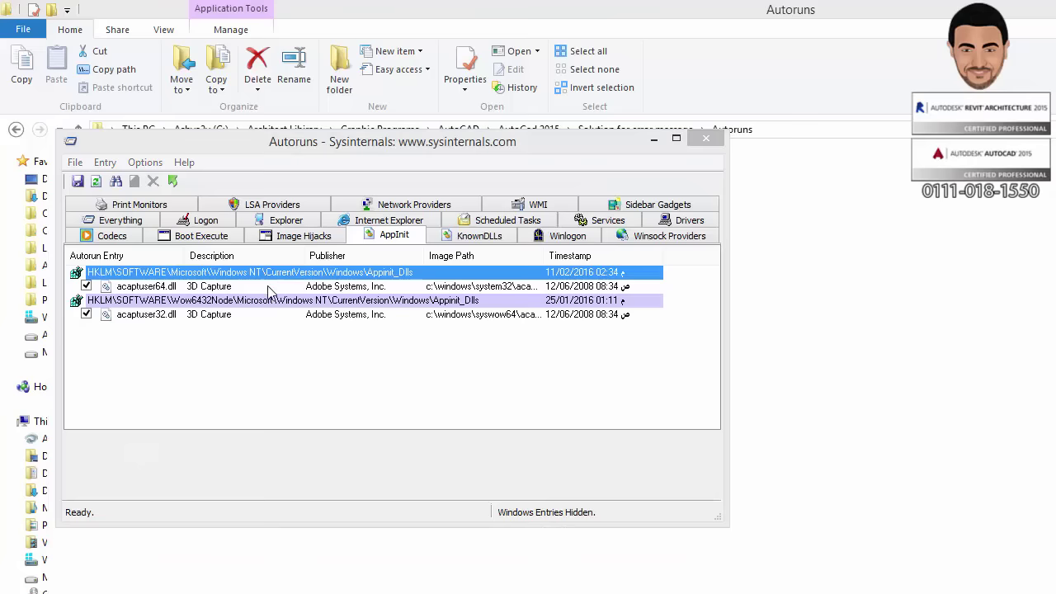
{"action": "left_click", "coordinate": [270, 290]}
{"action": "right_click", "coordinate": [276, 274]}
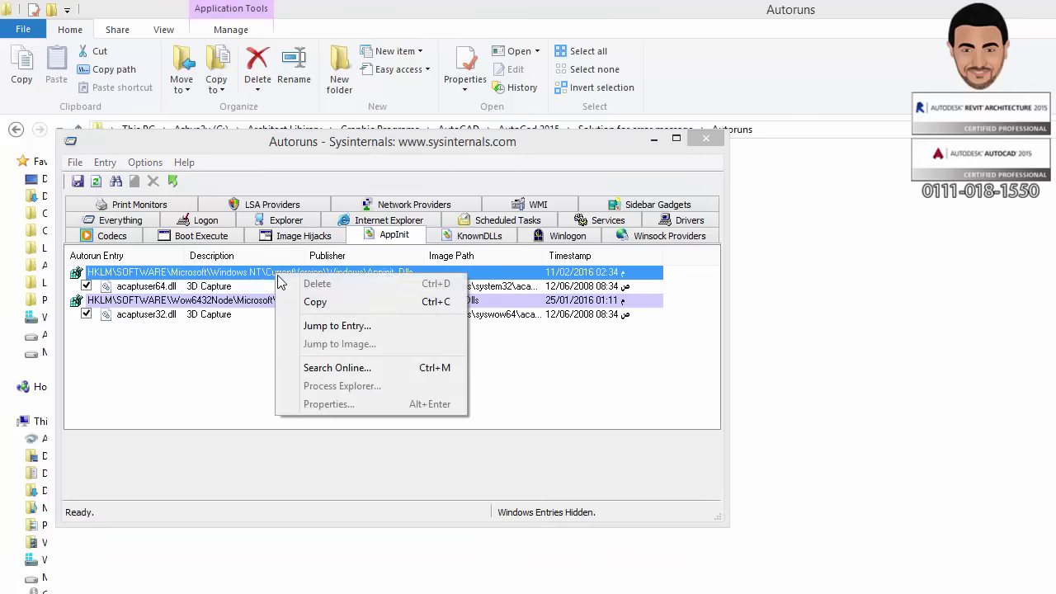
{"action": "left_click", "coordinate": [235, 302]}
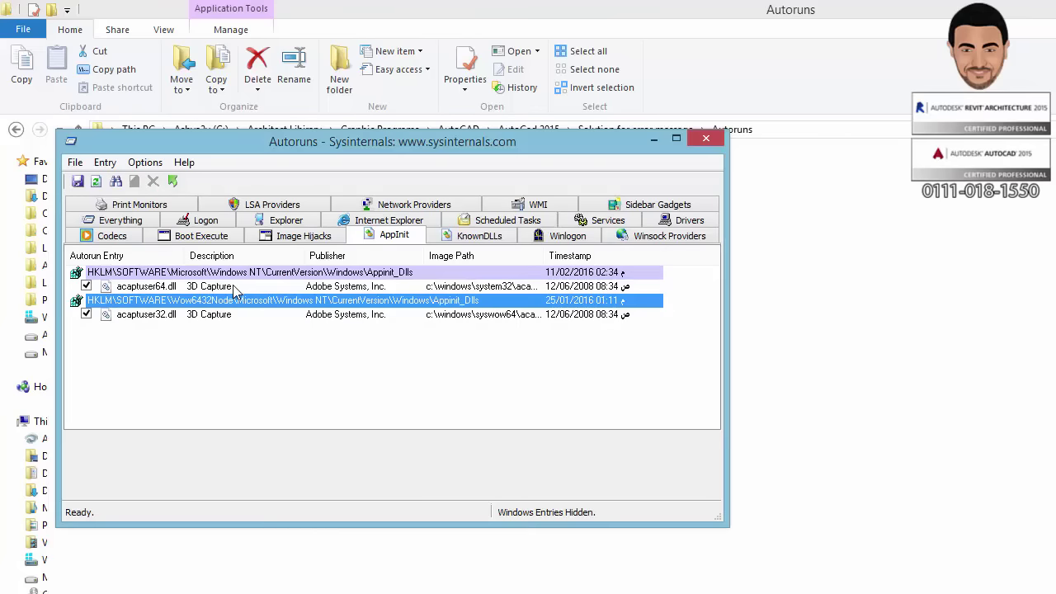
{"action": "right_click", "coordinate": [234, 285]}
{"action": "left_click", "coordinate": [536, 372]}
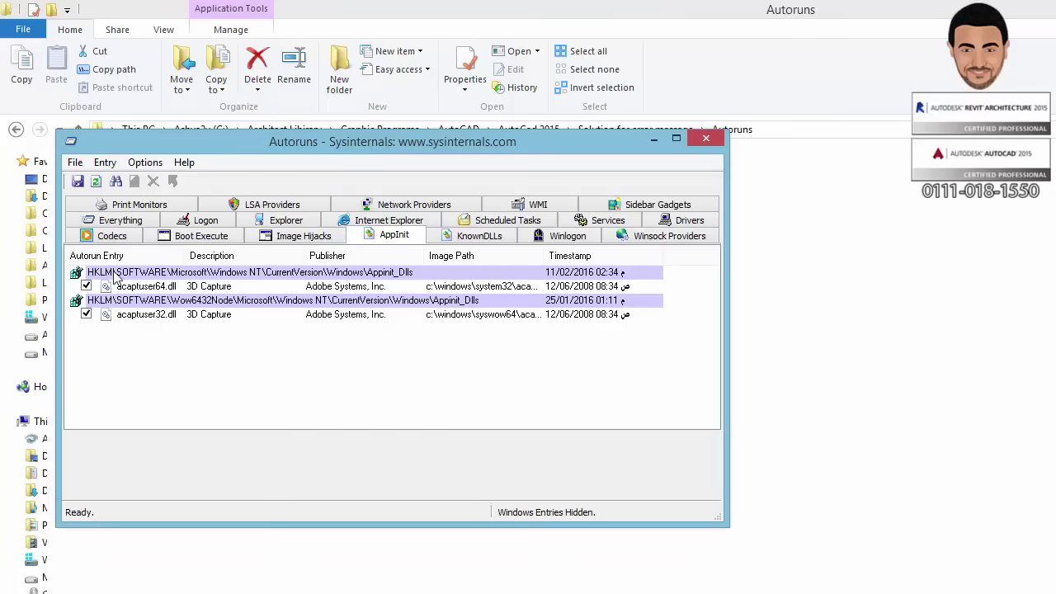
{"action": "left_click_drag", "start_coordinate": [294, 140], "coordinate": [281, 116]}
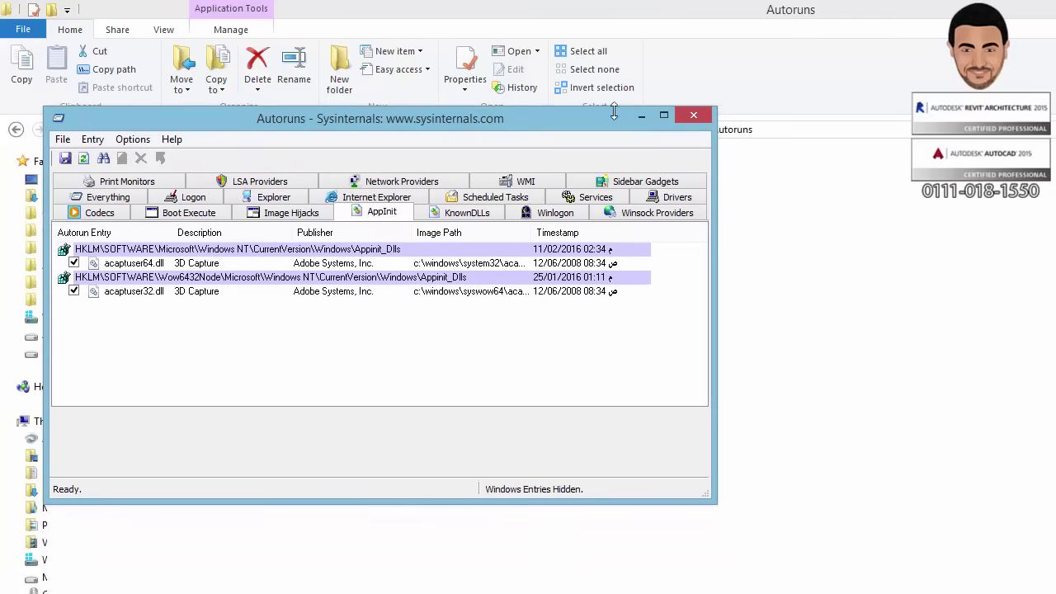
{"action": "left_click", "coordinate": [694, 116]}
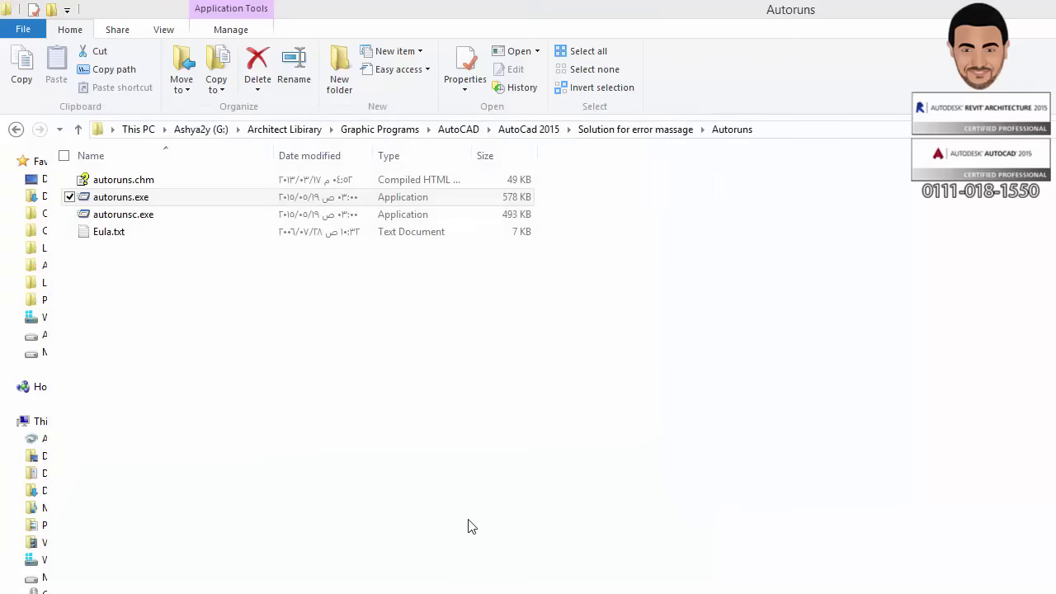